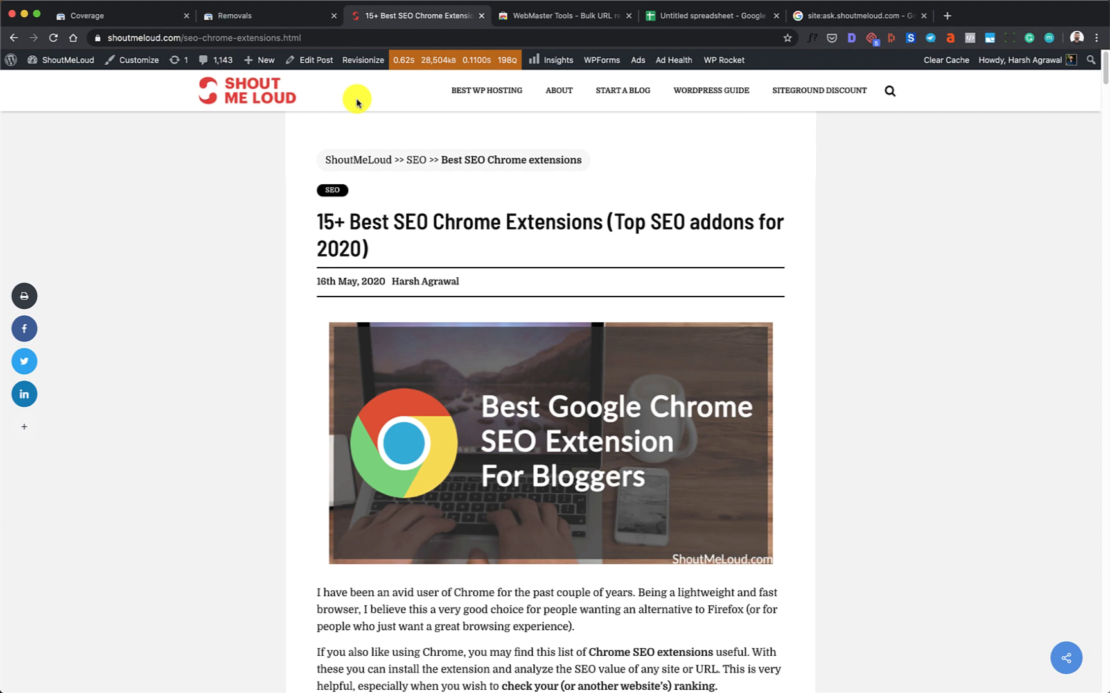
Review the ask.shoutmeloud.com site: results, then bring up a fresh temporary removal request form
click(800, 14)
scroll(364, 330, up, 10)
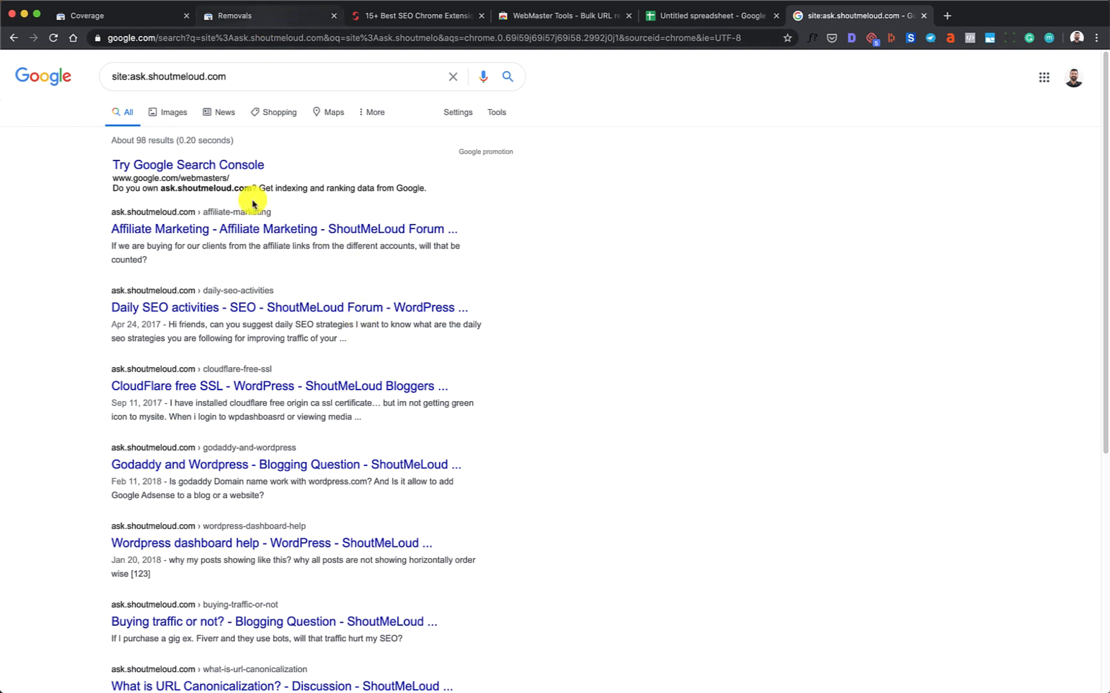
click(250, 15)
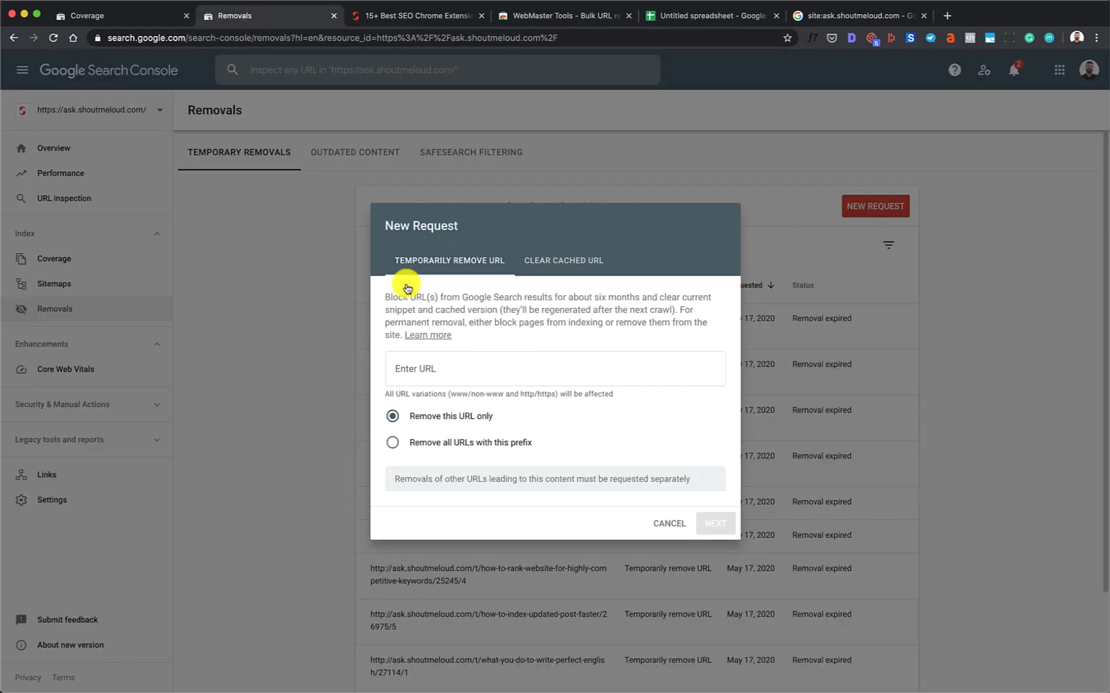
key(Escape)
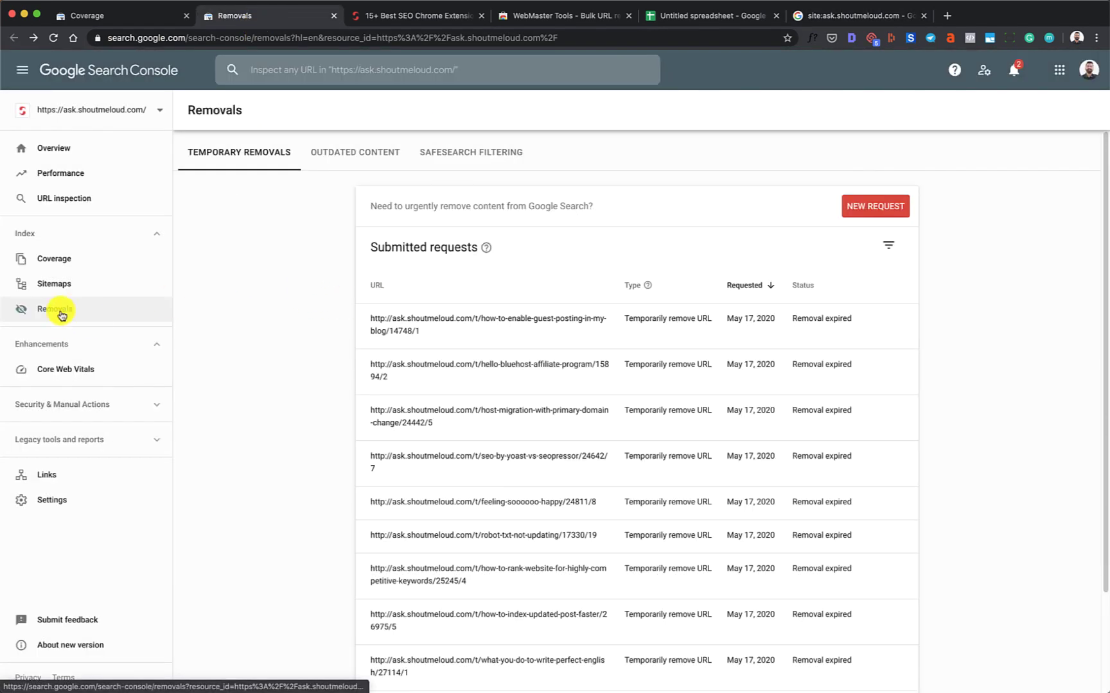
click(854, 207)
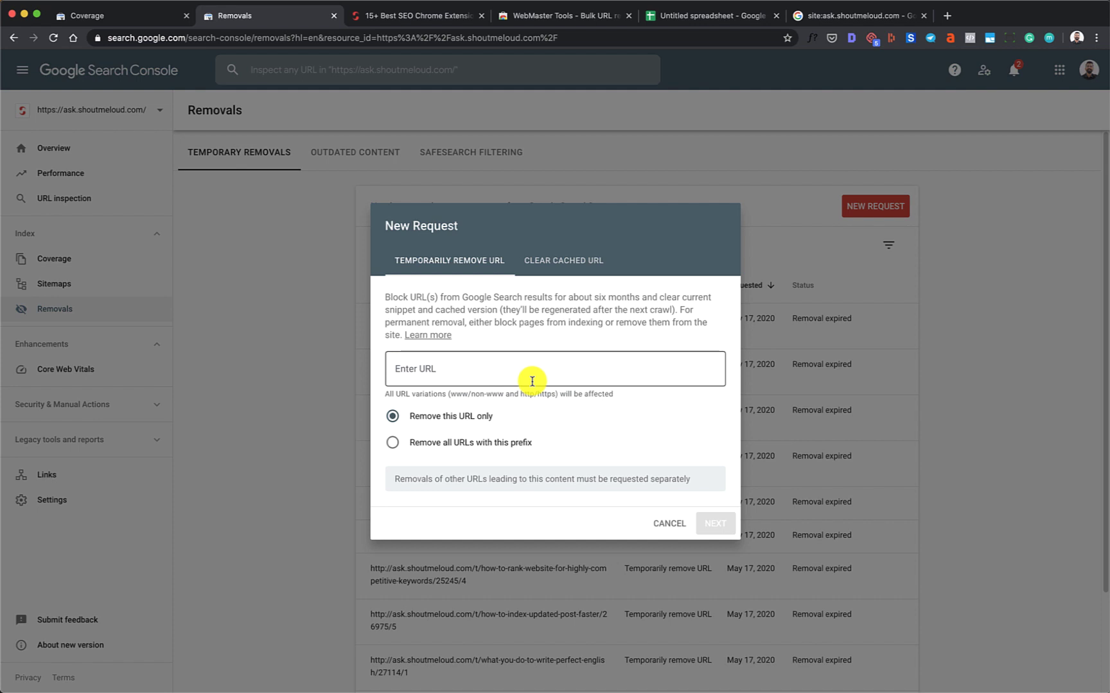
Check the Bulk URL removal extension's store page, then return to the ask.shoutmeloud.com search results
click(531, 17)
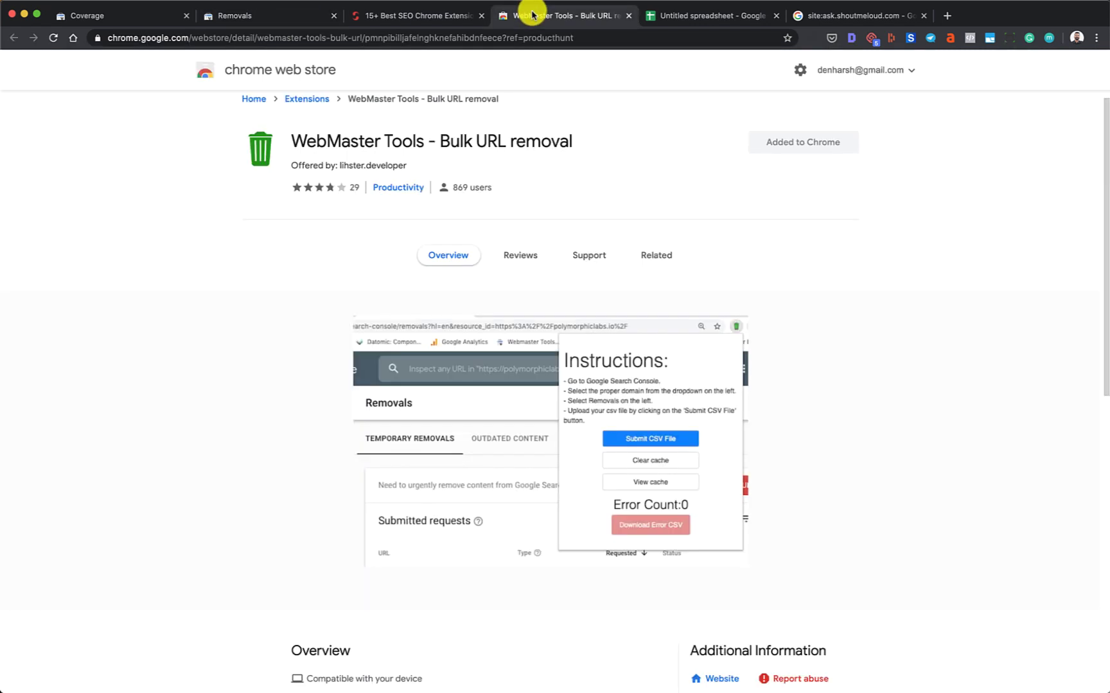
scroll(505, 151, up, 1)
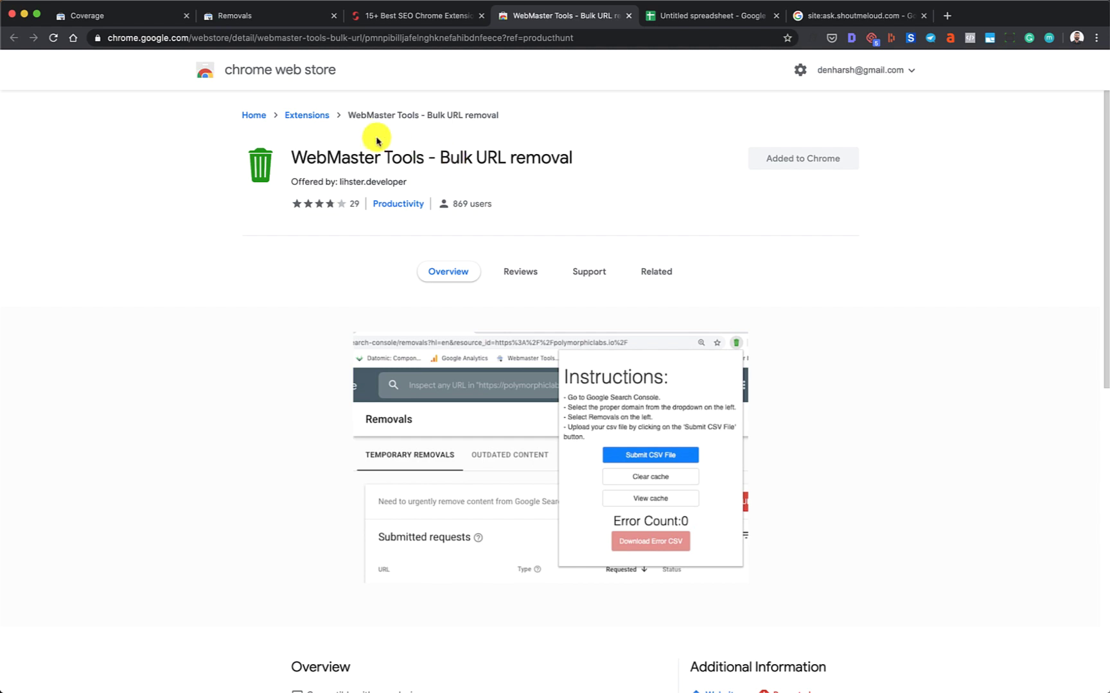
click(800, 16)
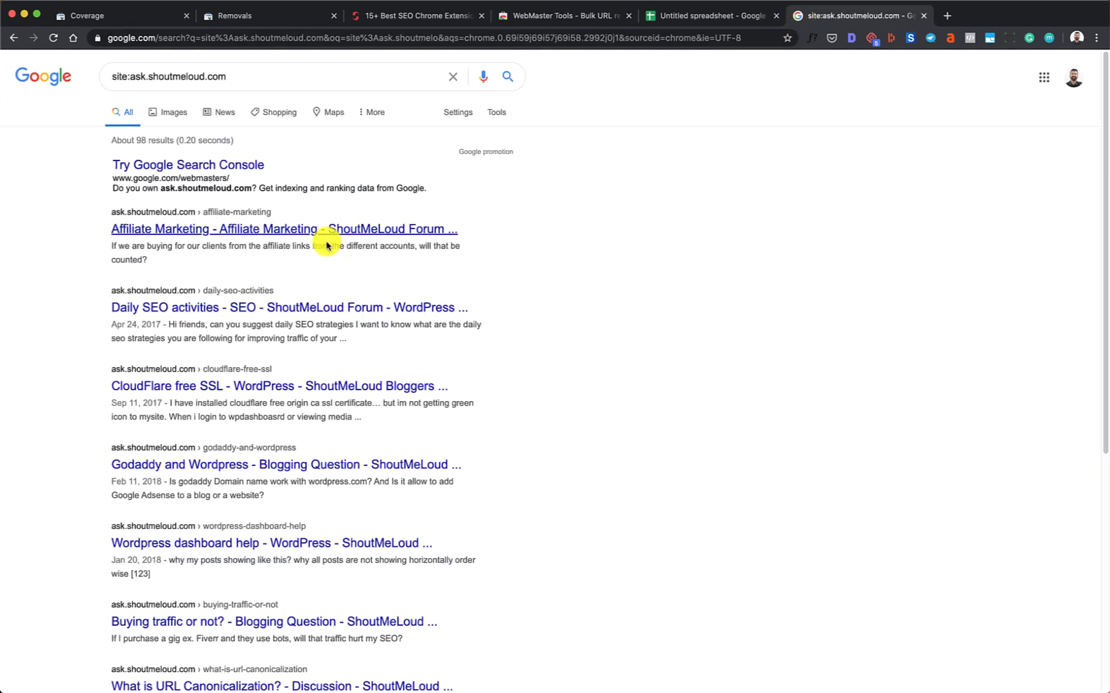
scroll(304, 278, down, 5)
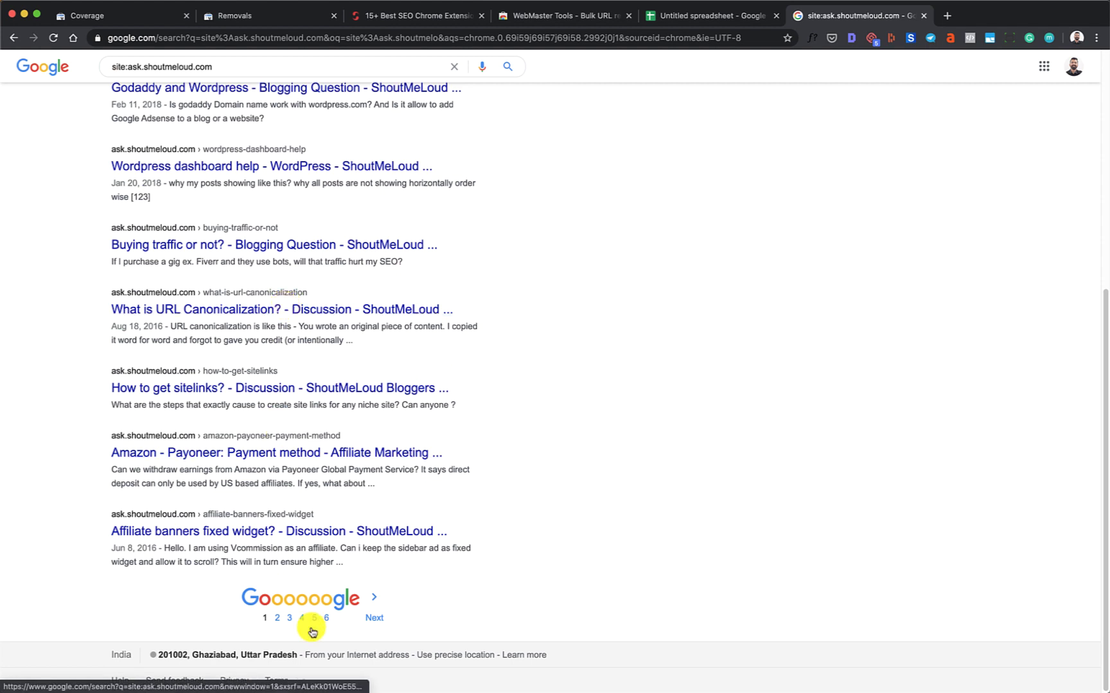
Open the Valid 'Indexed, not submitted in sitemap' report and export its 26 URLs as CSV
click(122, 16)
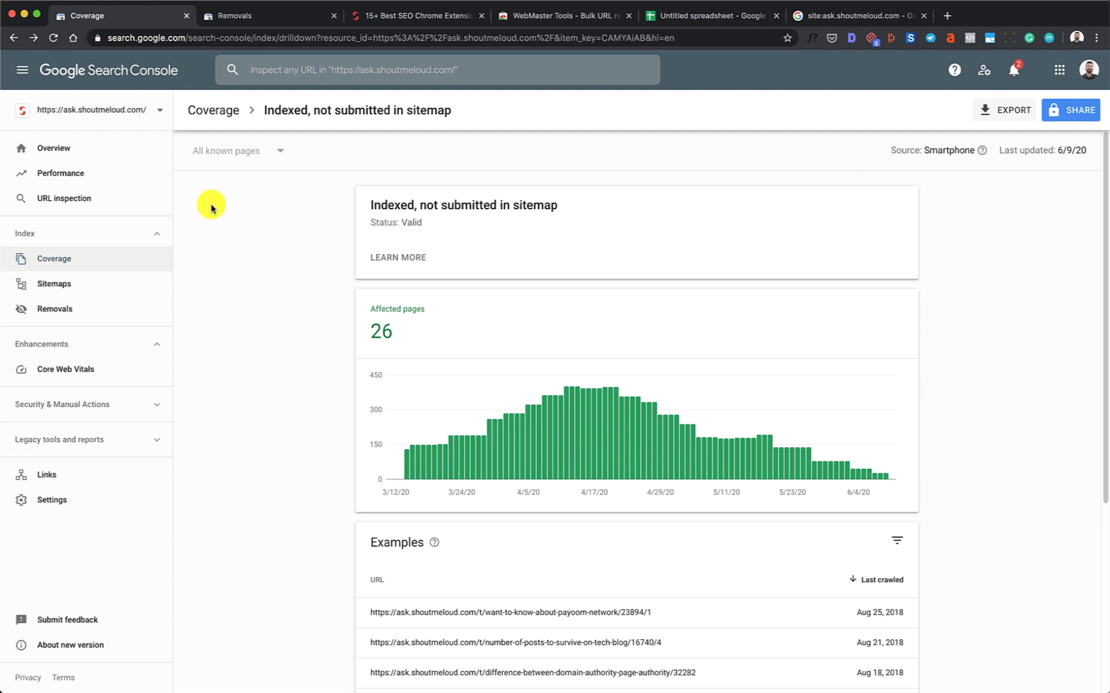
click(57, 259)
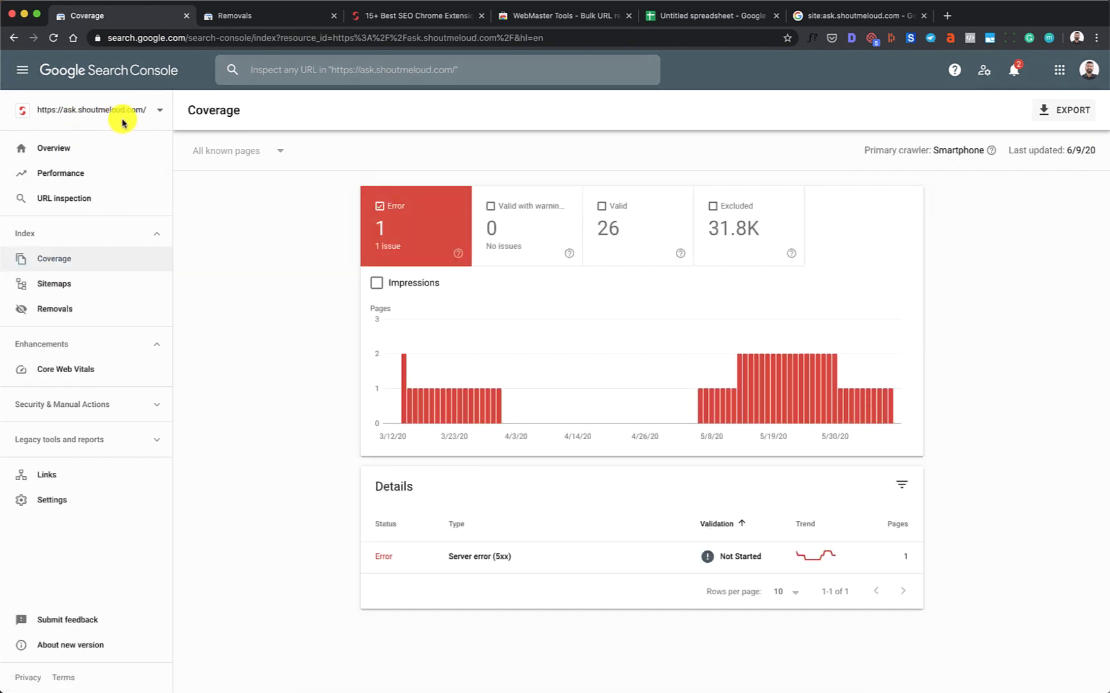
click(60, 260)
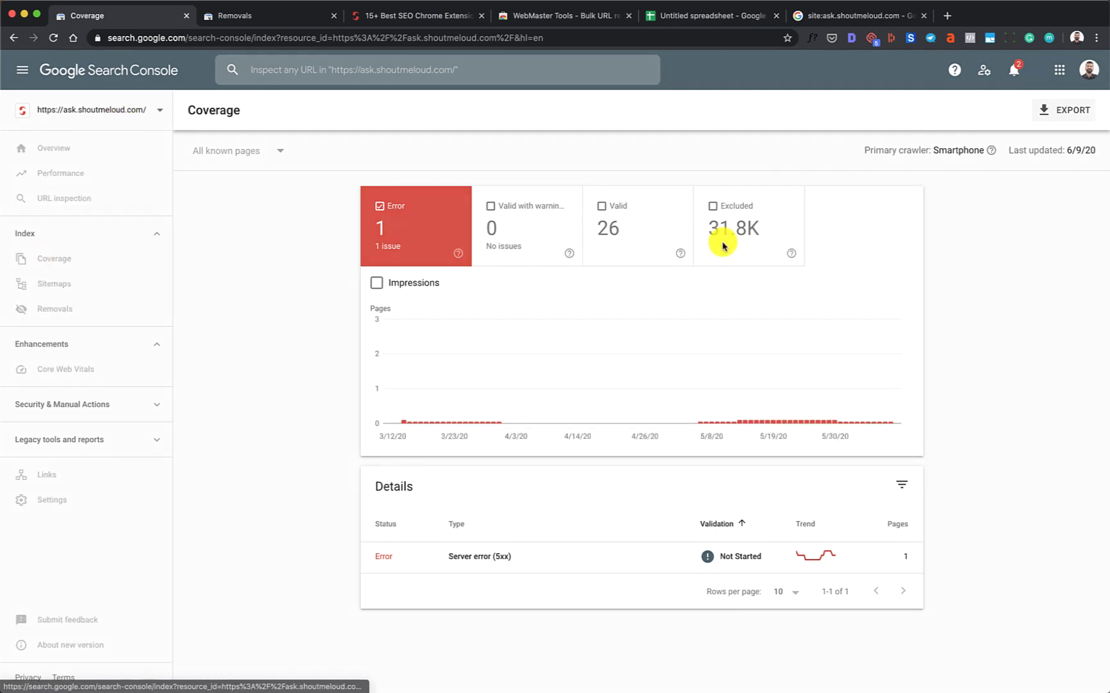
click(607, 223)
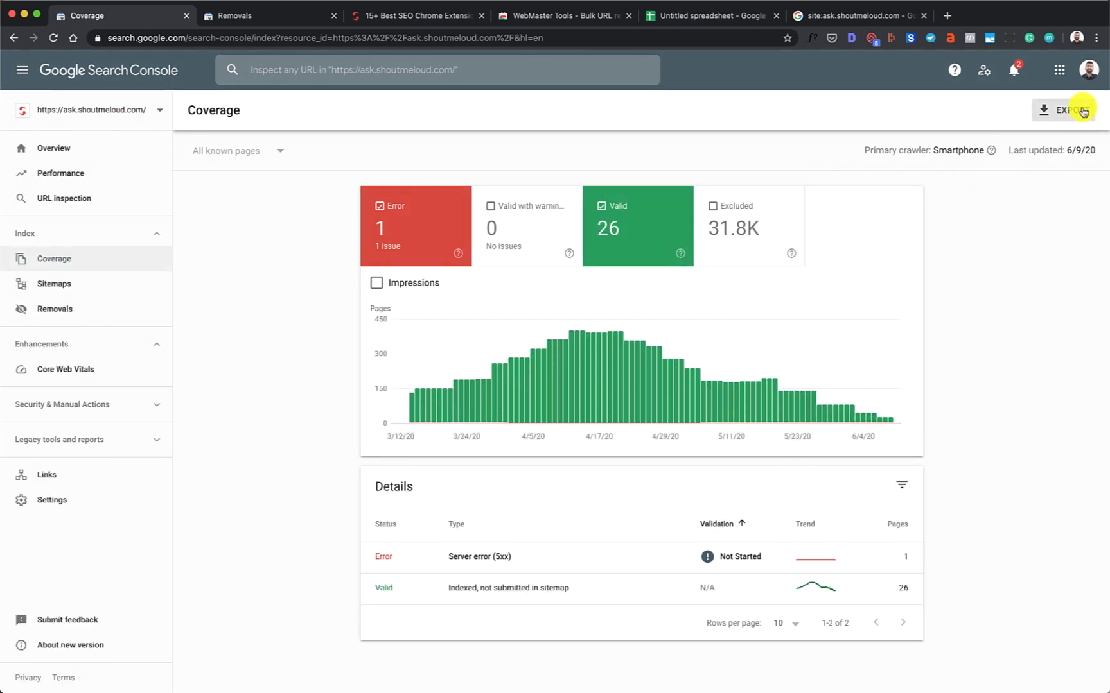
click(528, 596)
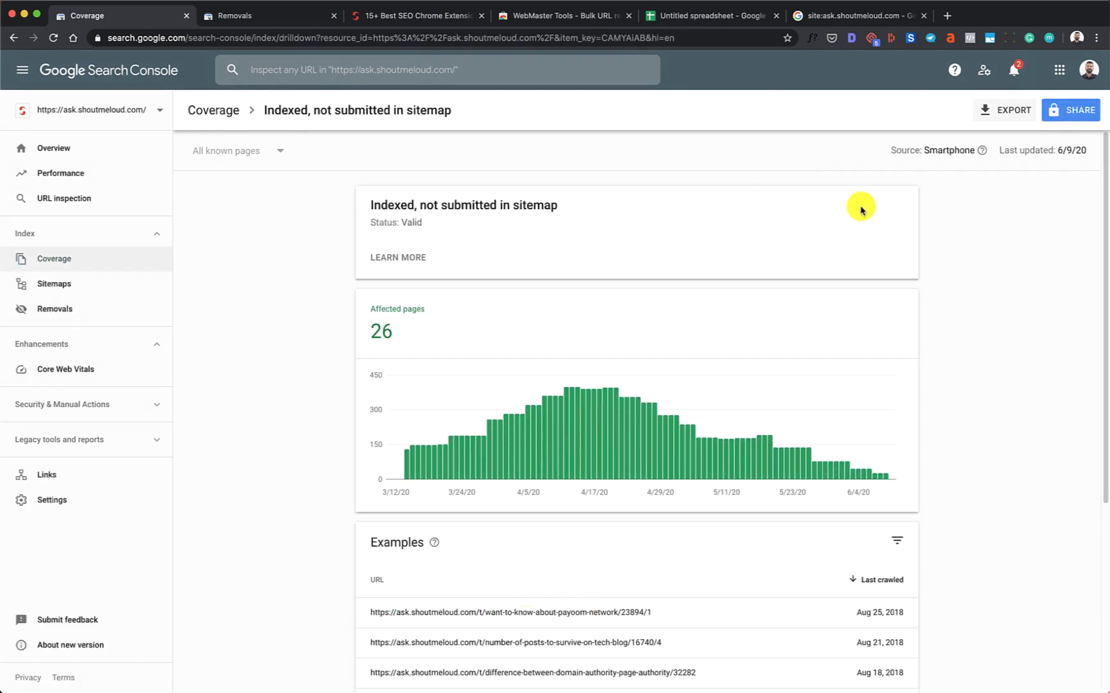
scroll(879, 421, down, 5)
click(1016, 119)
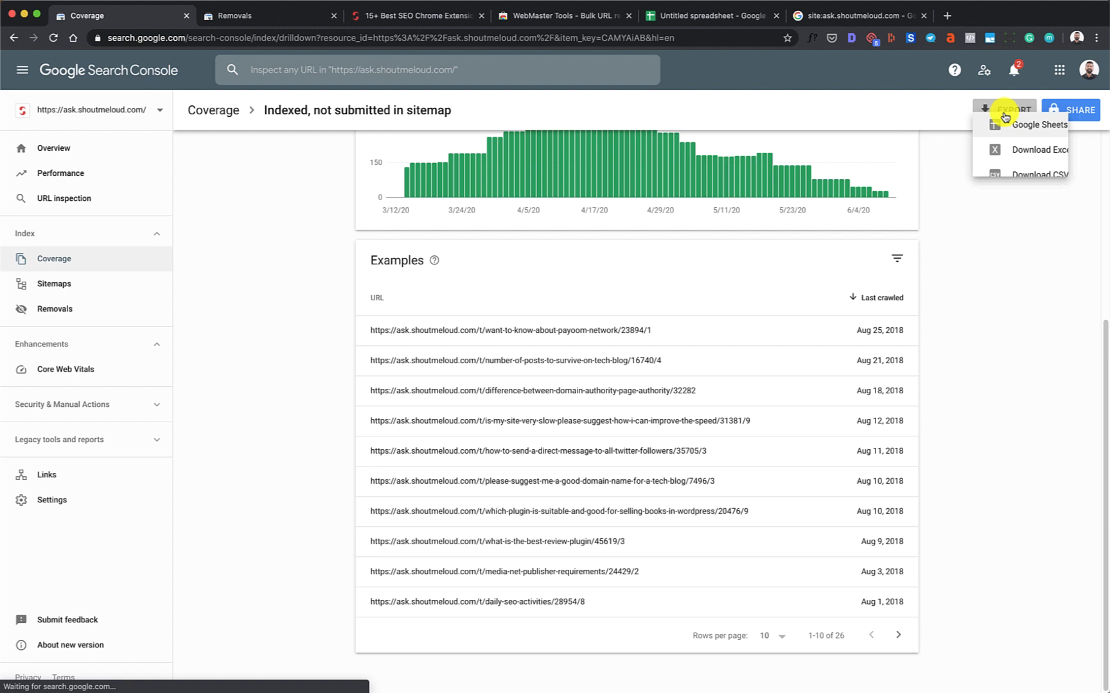
click(1037, 203)
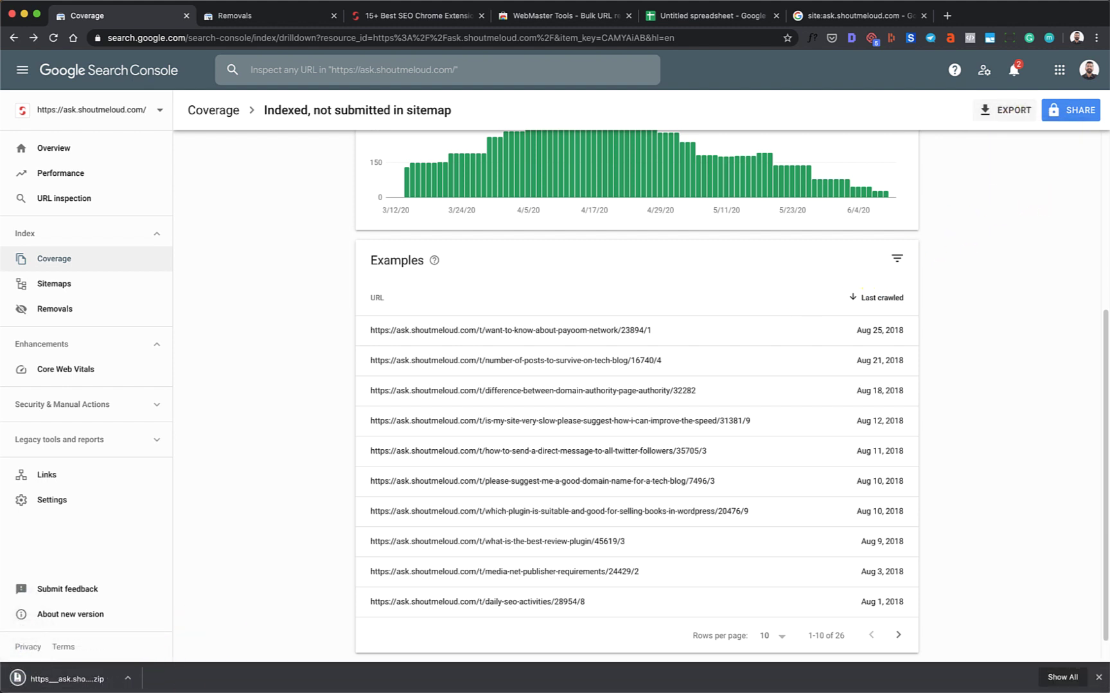
Upload Table.csv into the blank spreadsheet, replacing the current sheet with its data
click(714, 19)
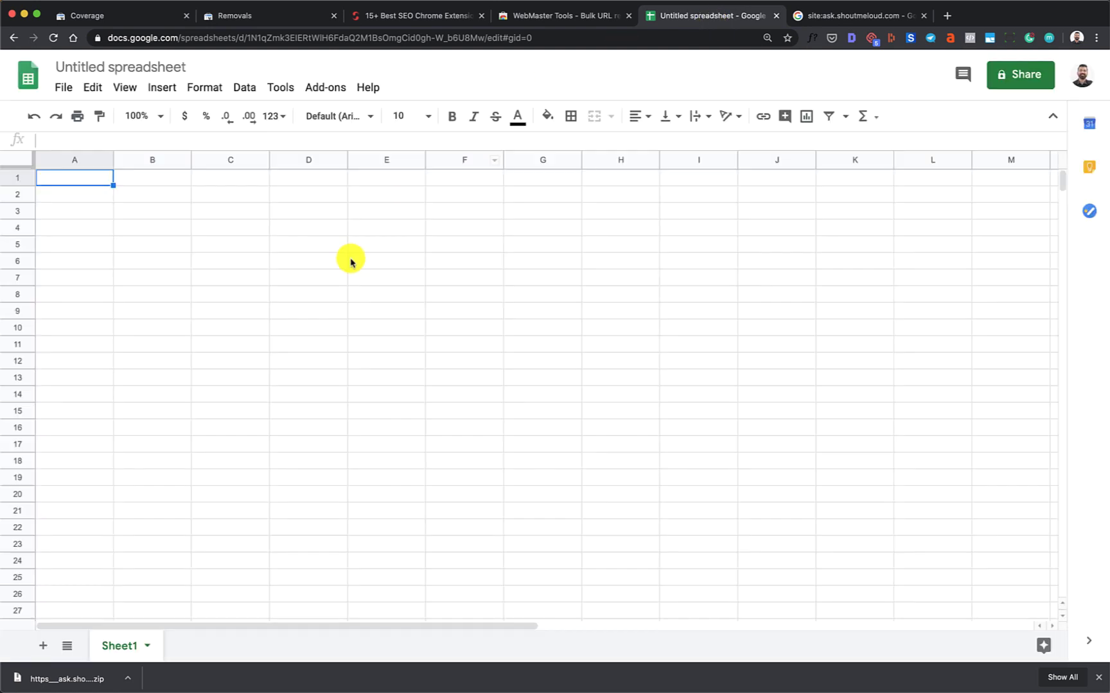
click(64, 88)
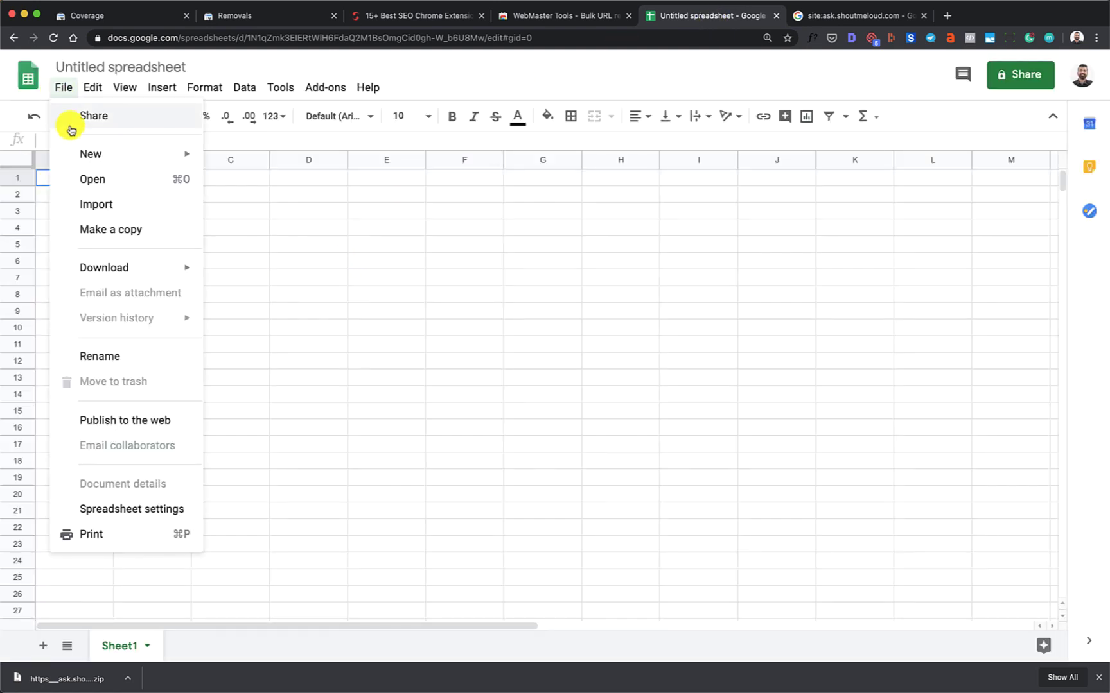
mouse_move(91, 153)
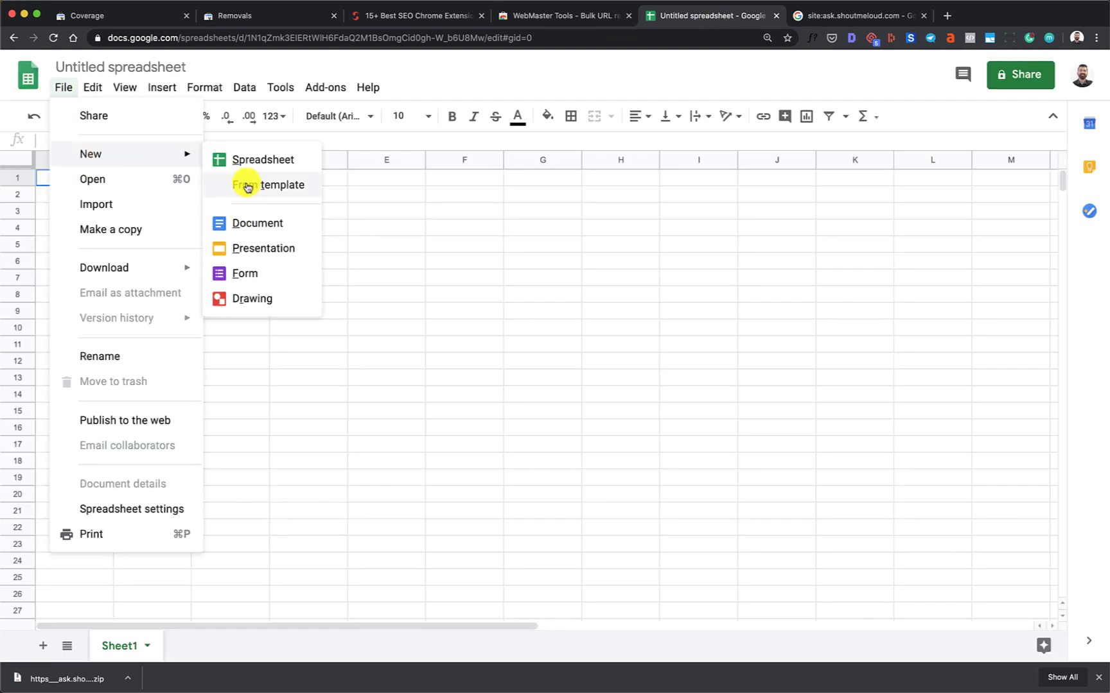
click(148, 204)
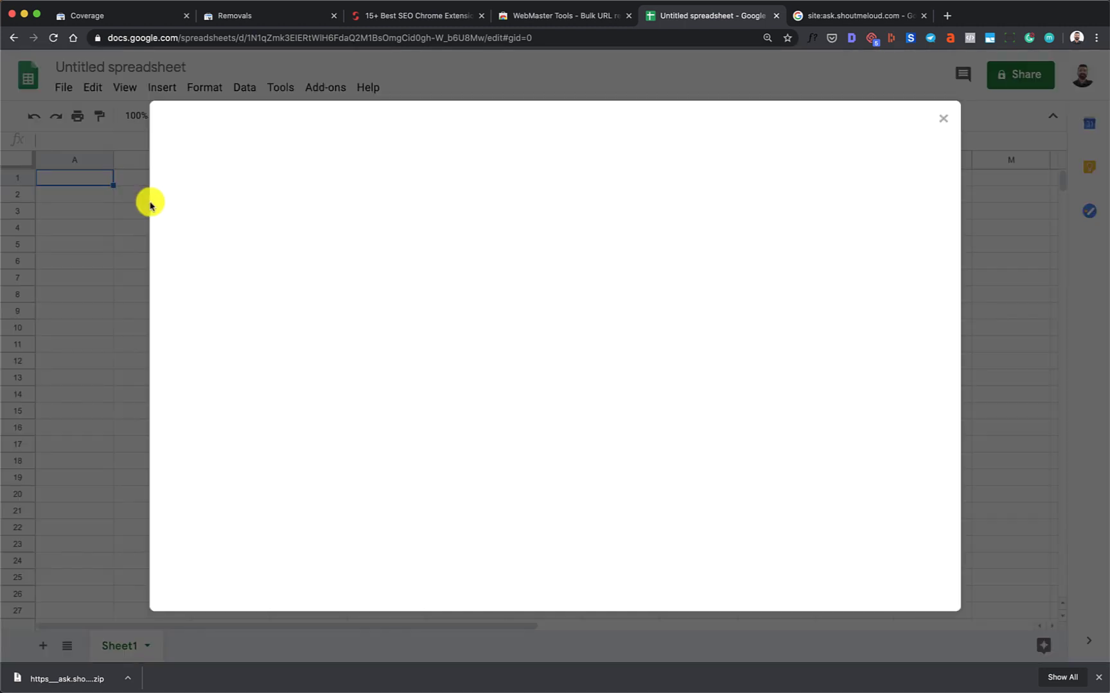
click(458, 178)
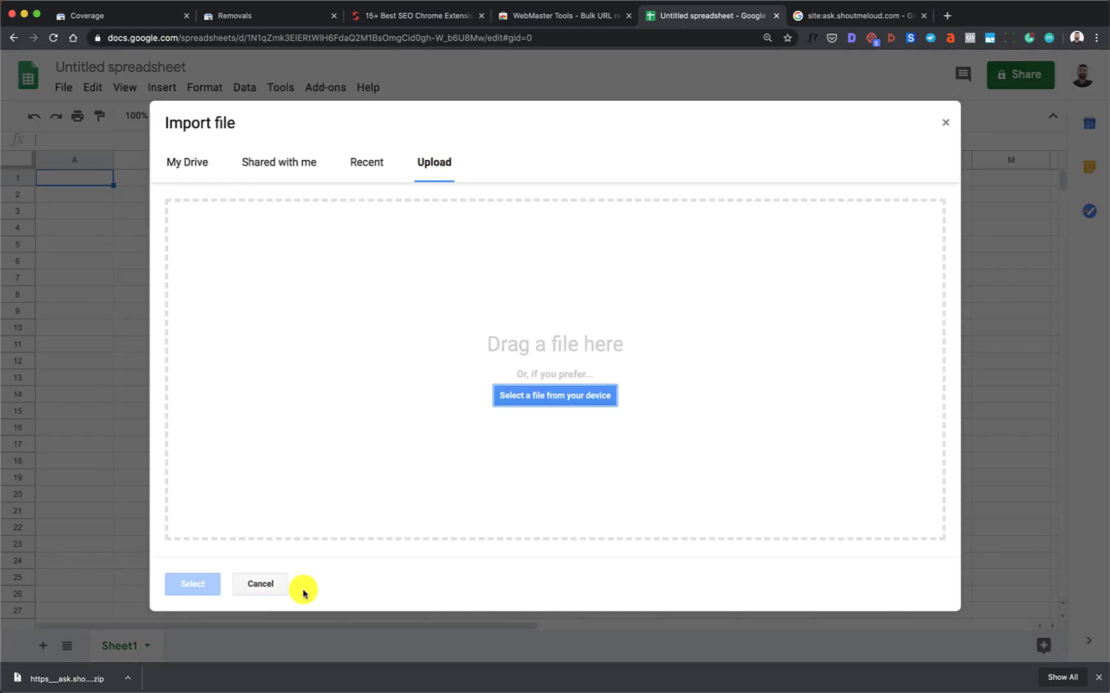
click(555, 395)
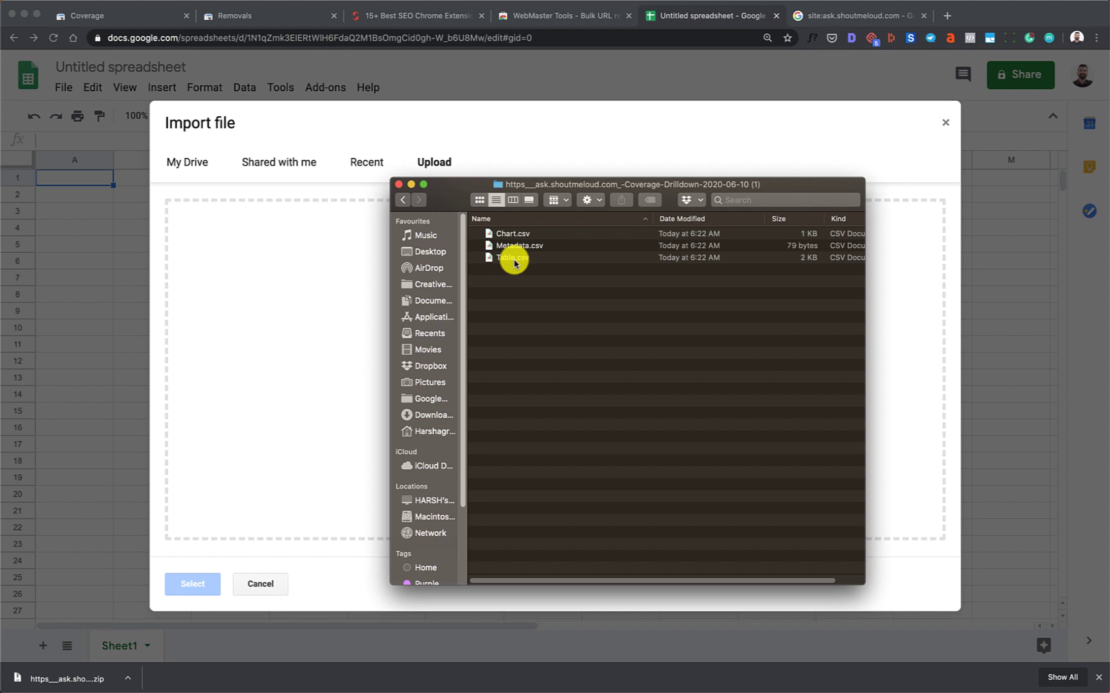
double_click(515, 259)
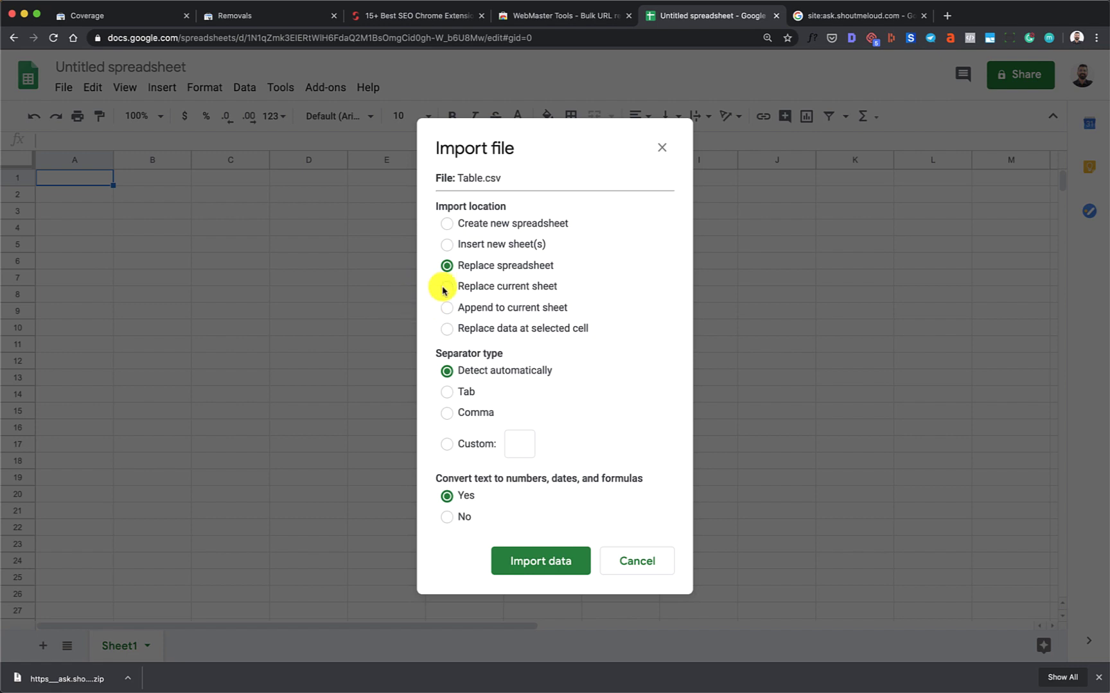
click(447, 288)
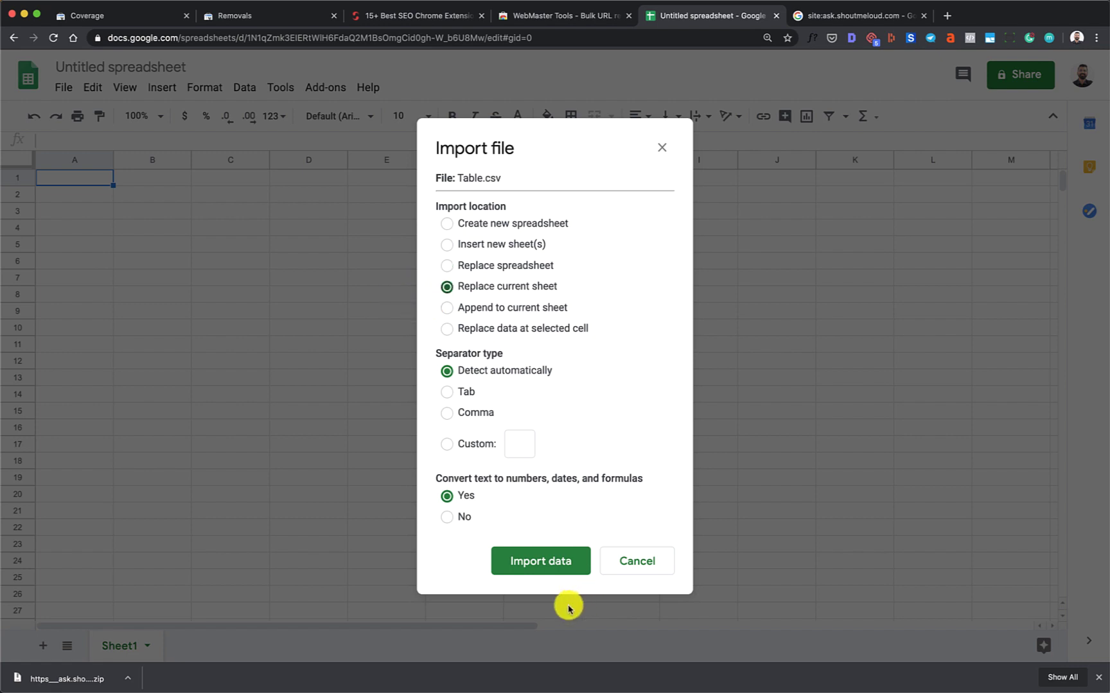
click(544, 561)
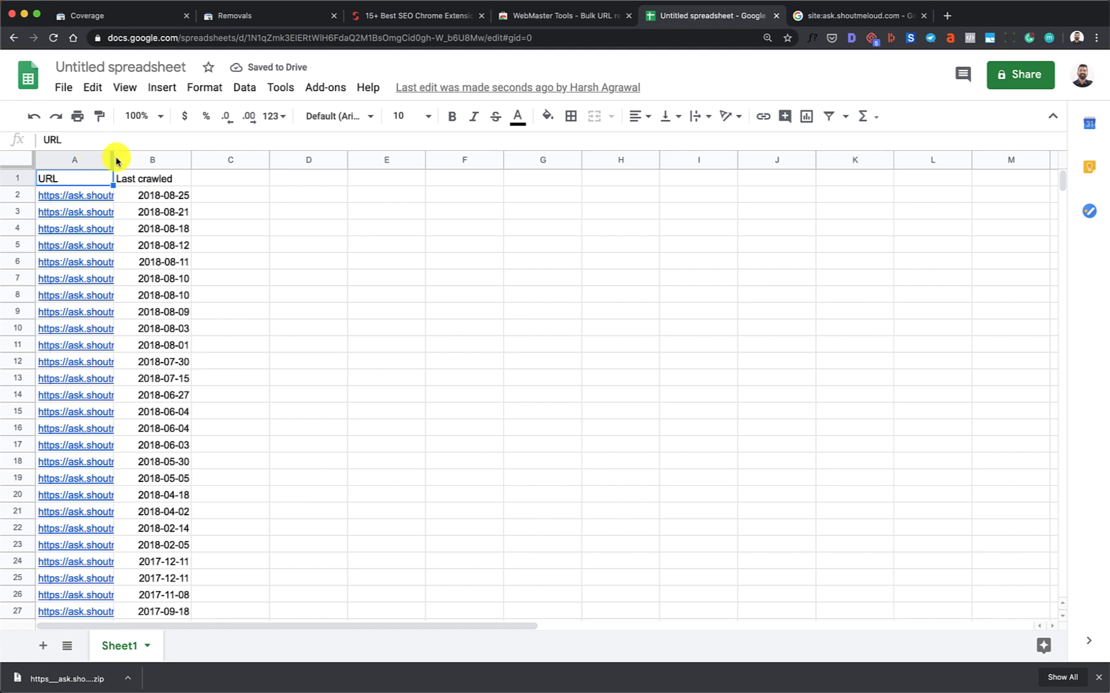
Delete the Last crawled column and widen column A to show the full URLs
drag(114, 160, 200, 162)
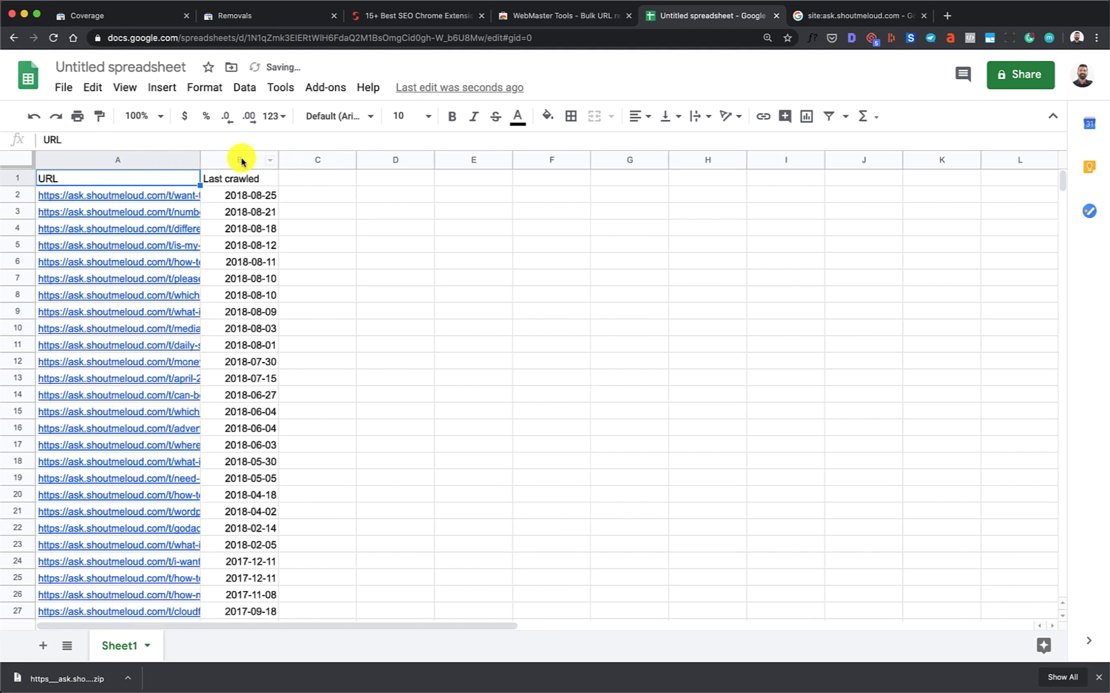
click(242, 161)
right_click(242, 161)
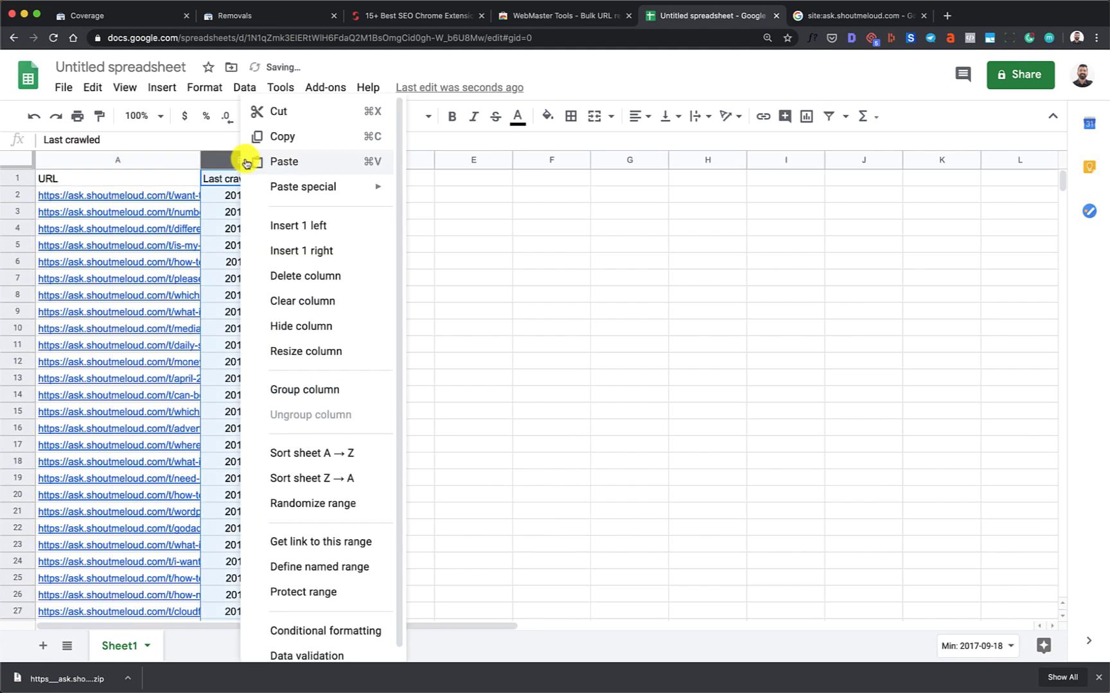
click(317, 282)
drag(200, 160, 309, 158)
Download the URL-only sheet as a comma-separated values file
click(63, 88)
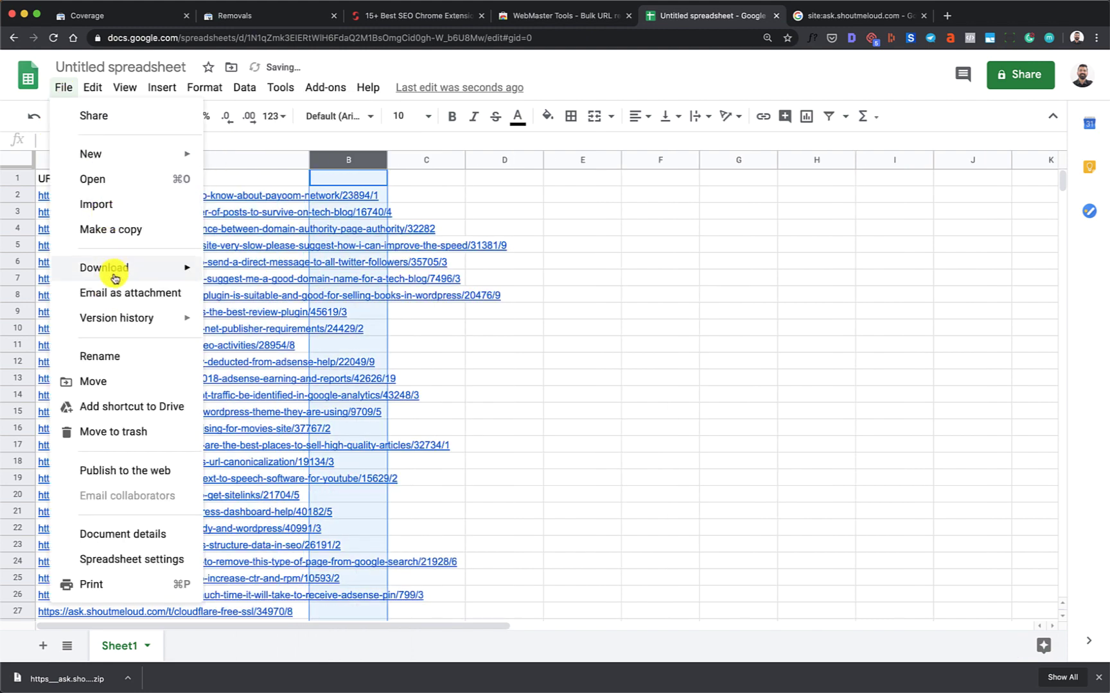
mouse_move(105, 268)
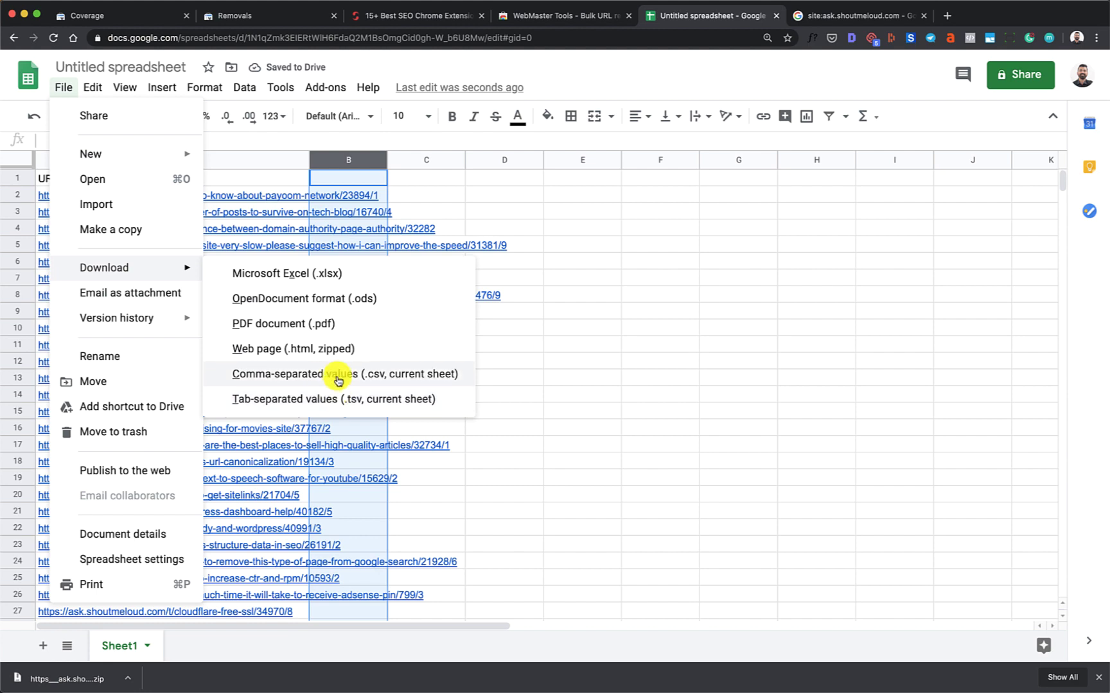
click(339, 379)
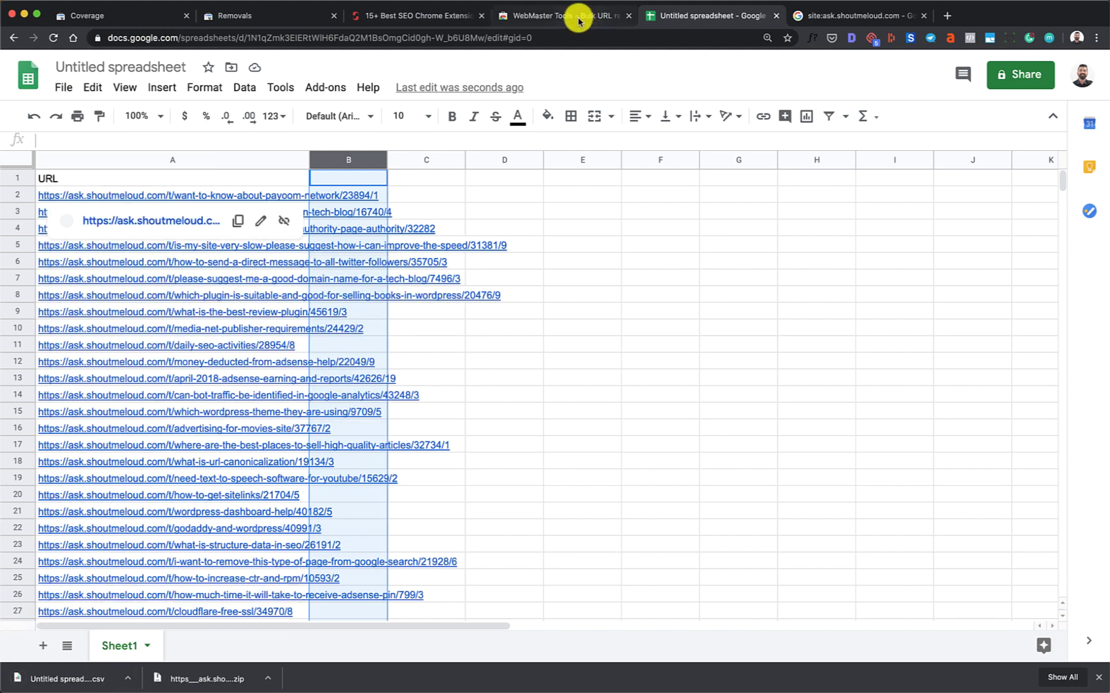
click(301, 17)
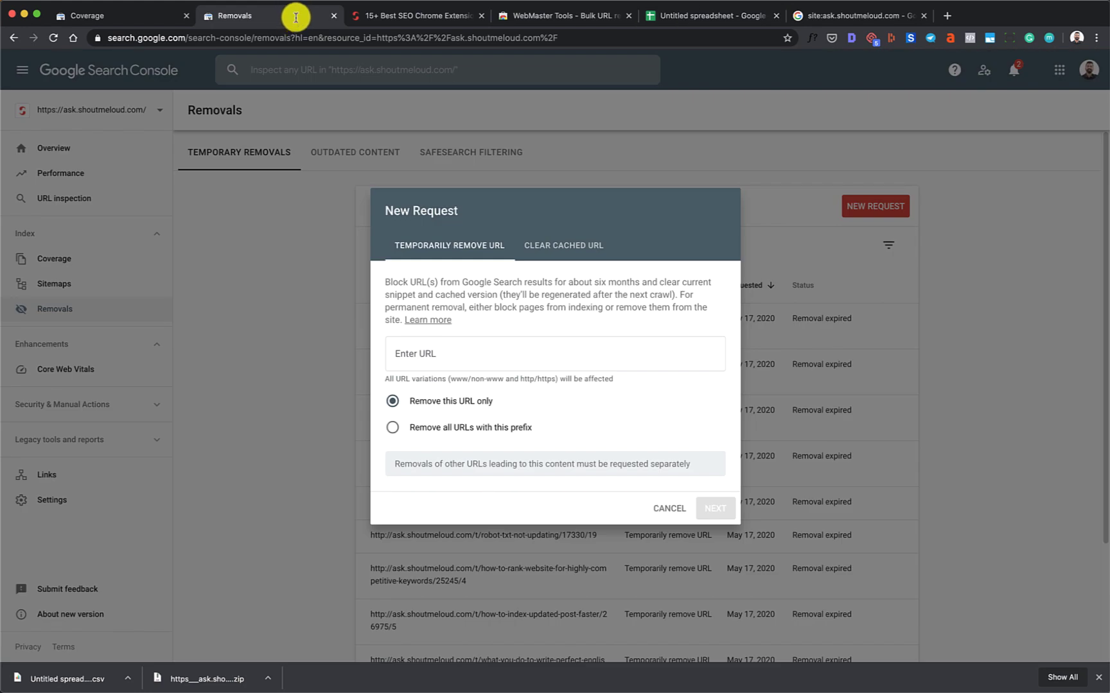
Drop the manual request and bulk-submit the CSV's URLs with the Bulk URL removal extension
click(676, 514)
click(1095, 37)
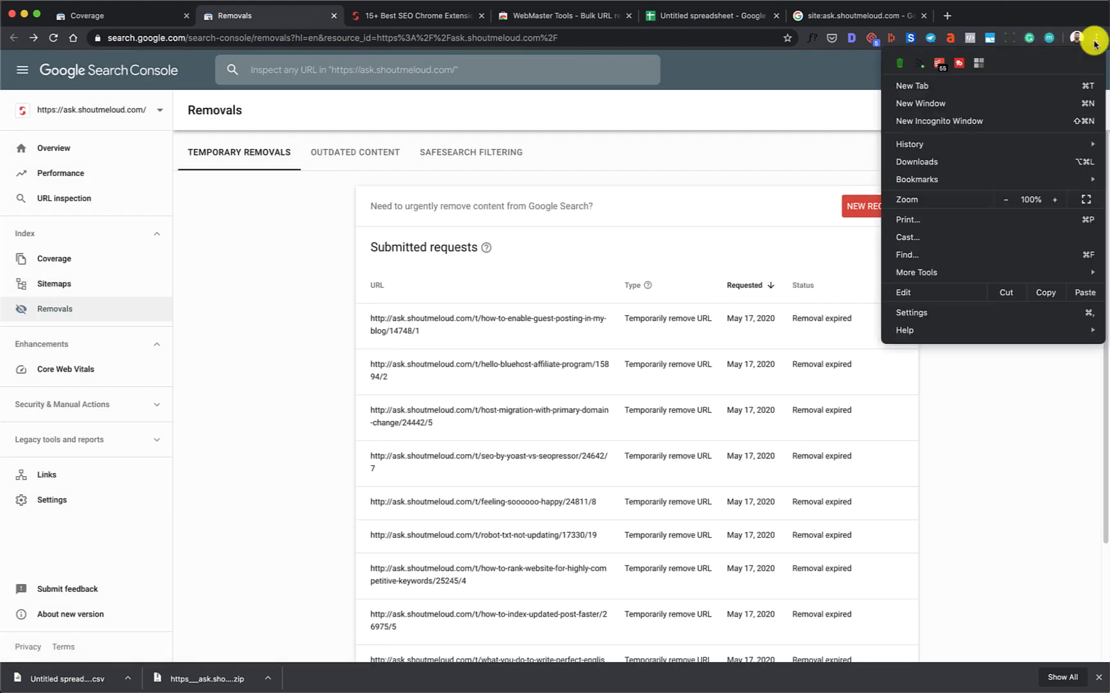
click(934, 63)
mouse_move(940, 181)
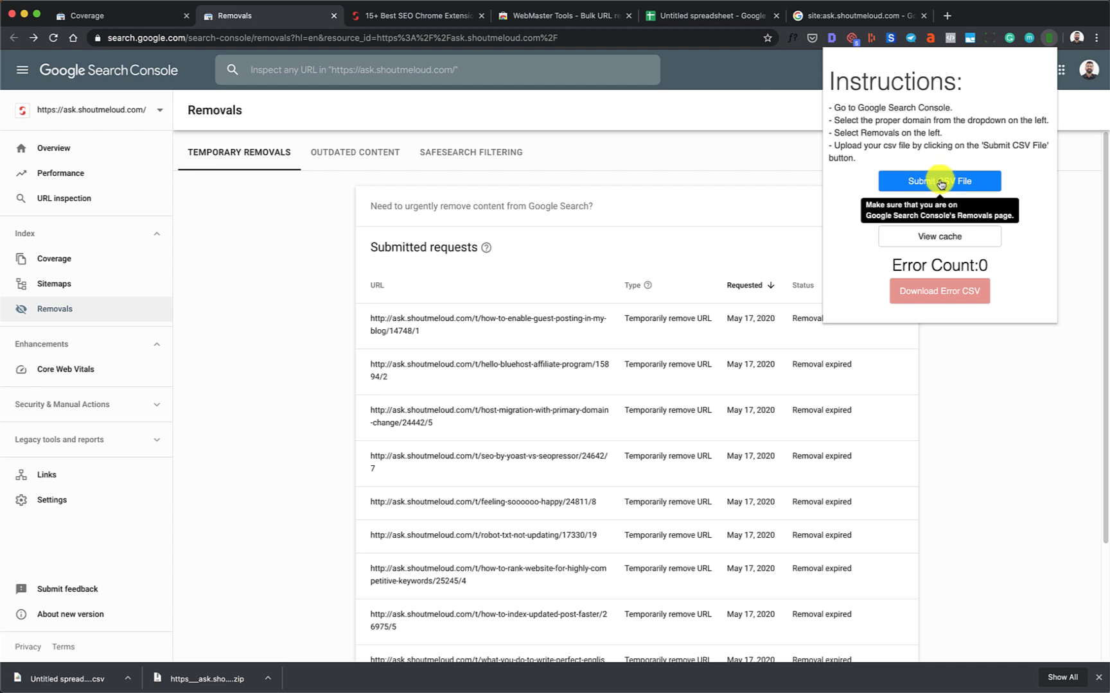
click(943, 183)
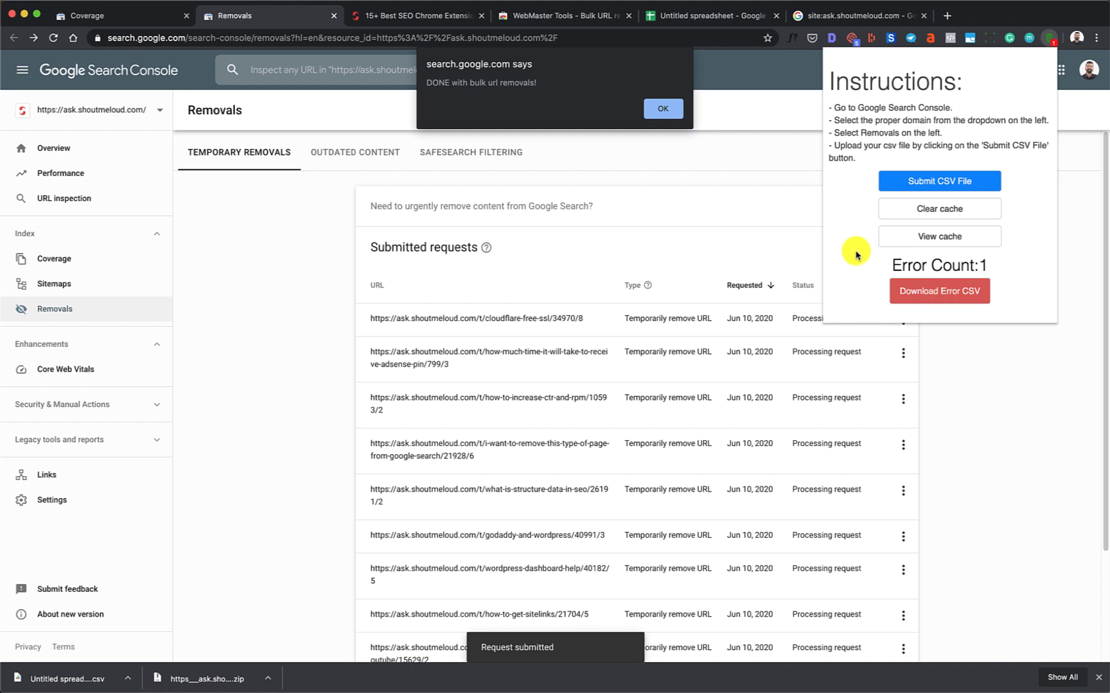
click(664, 109)
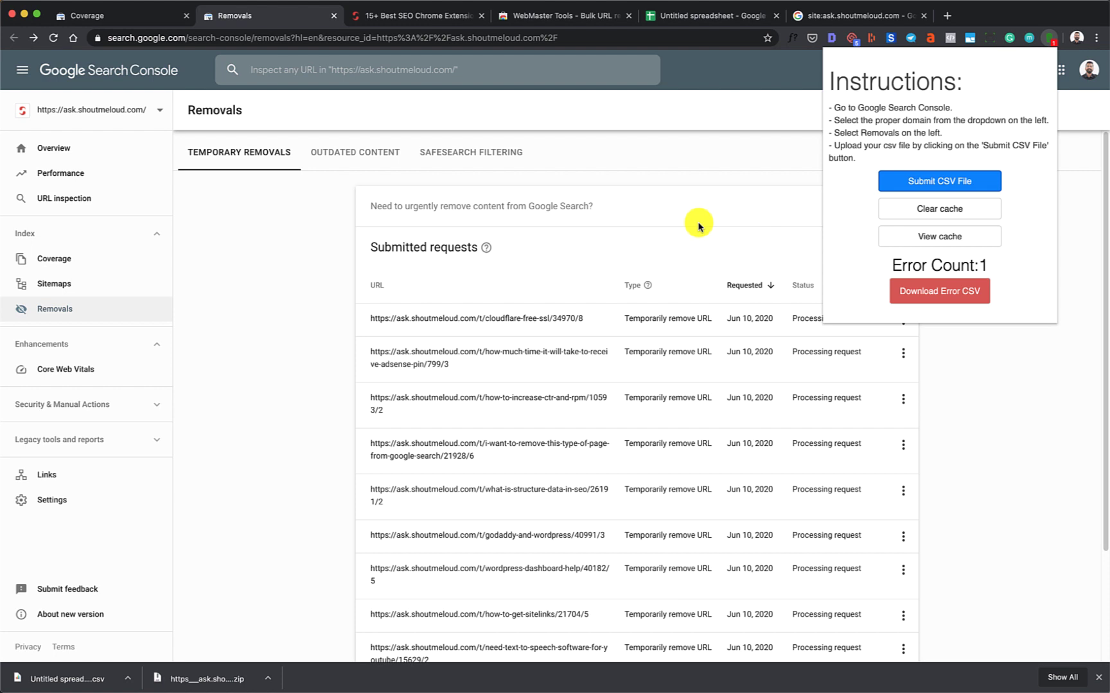
click(396, 18)
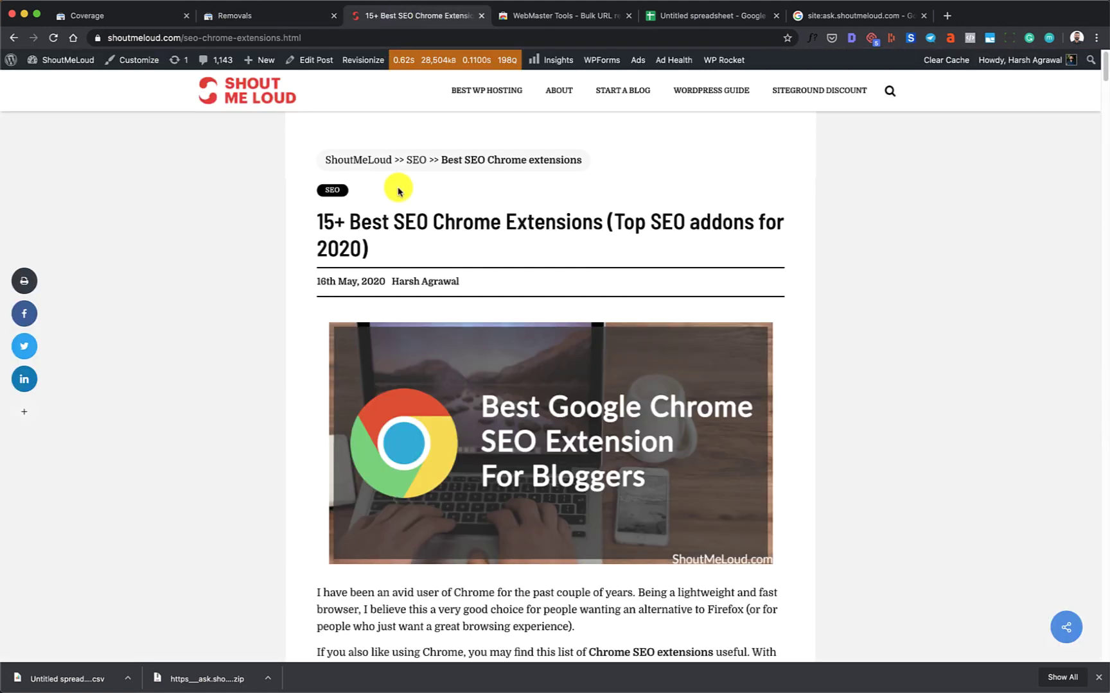